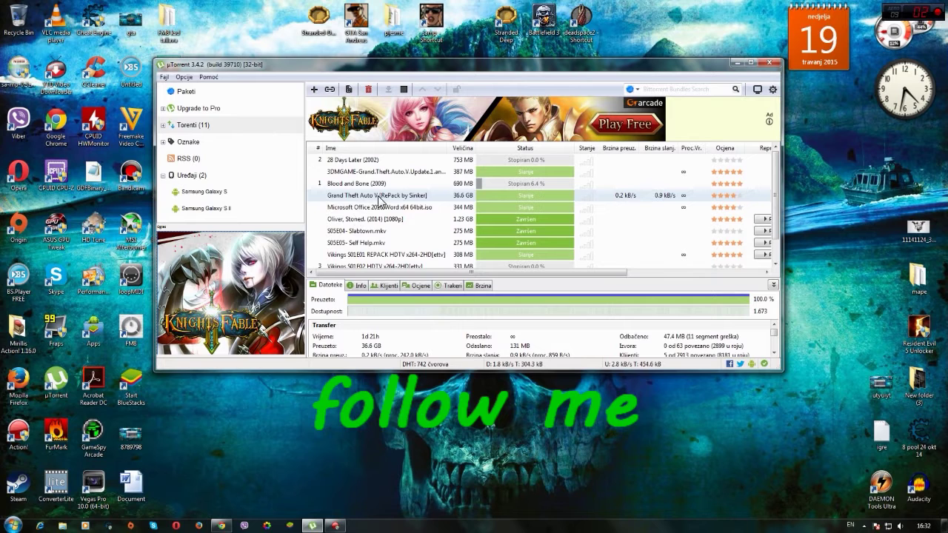
Open the download folder of the Grand Theft Auto V [RePack by Sinker] torrent and move its window aside
left_click(411, 197)
right_click(478, 196)
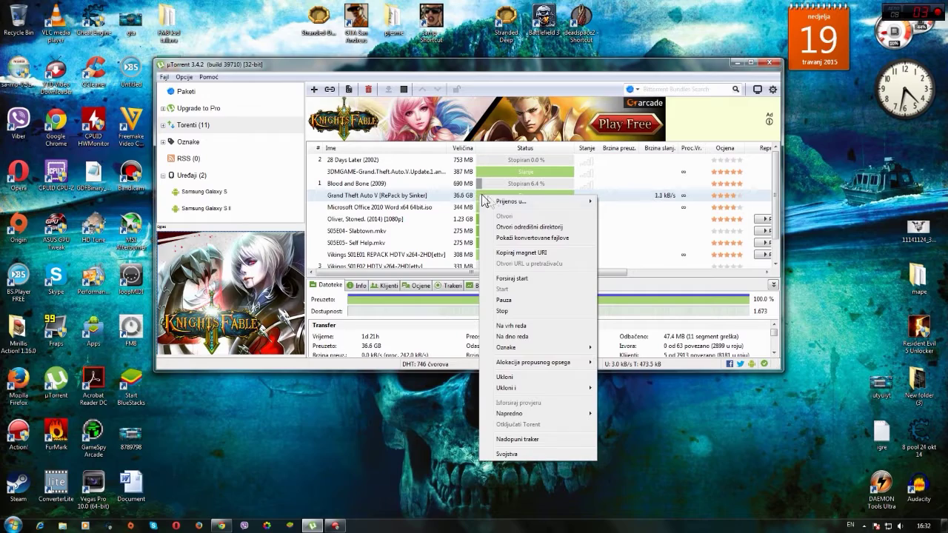
left_click(505, 226)
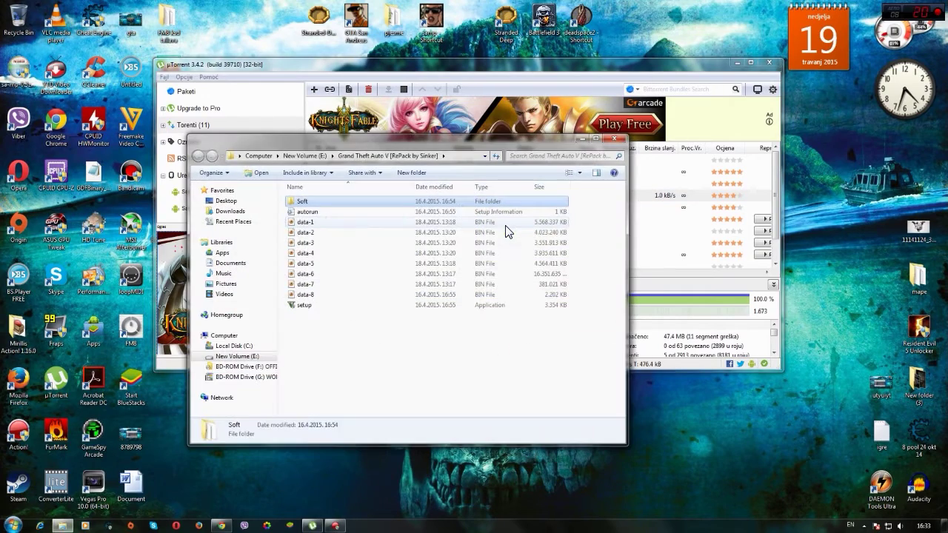
left_click_drag(470, 159, 727, 96)
Launch the setup application from the game's download folder with English as the installation language
left_click(563, 259)
double_click(563, 260)
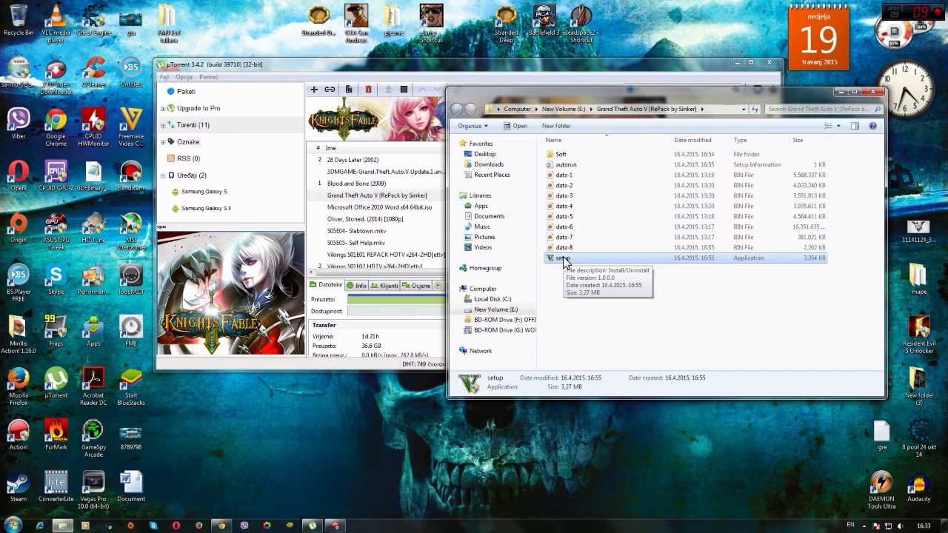
right_click(564, 260)
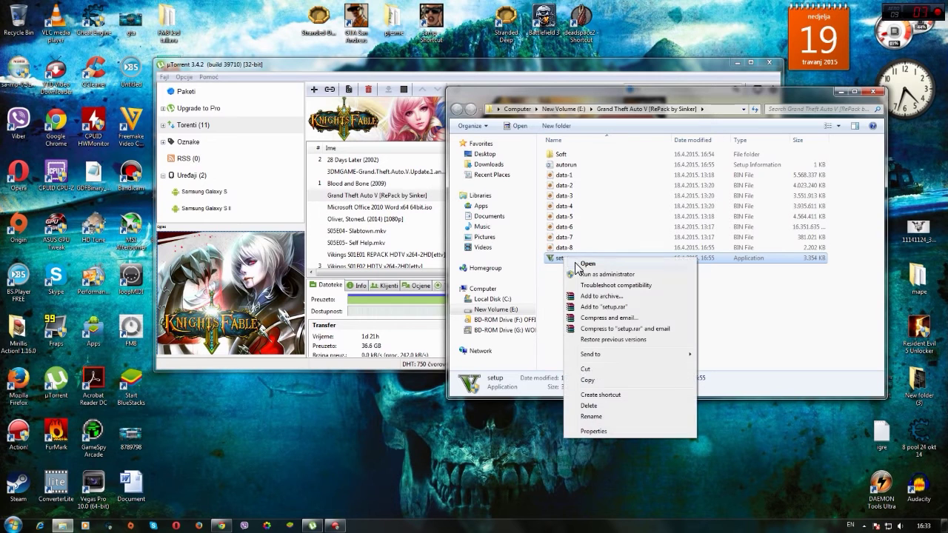
left_click(575, 264)
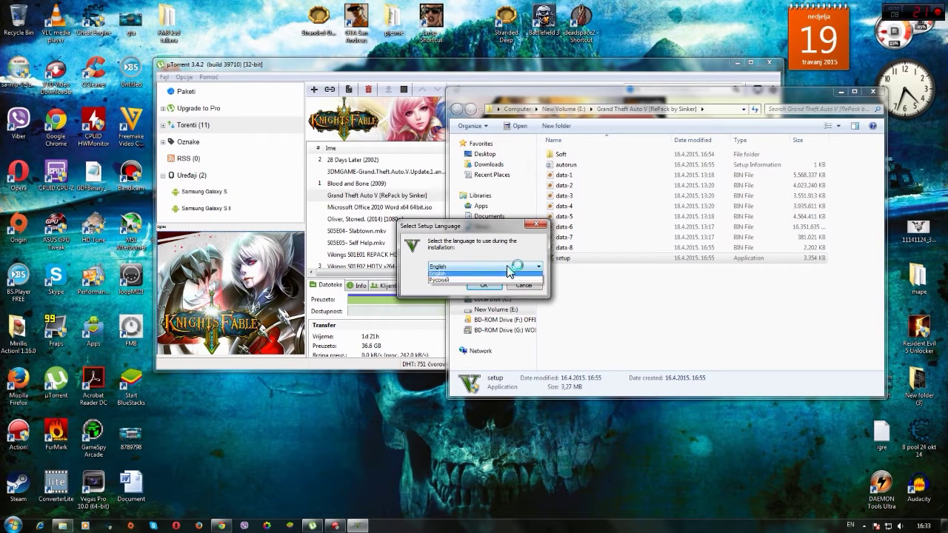
left_click(483, 285)
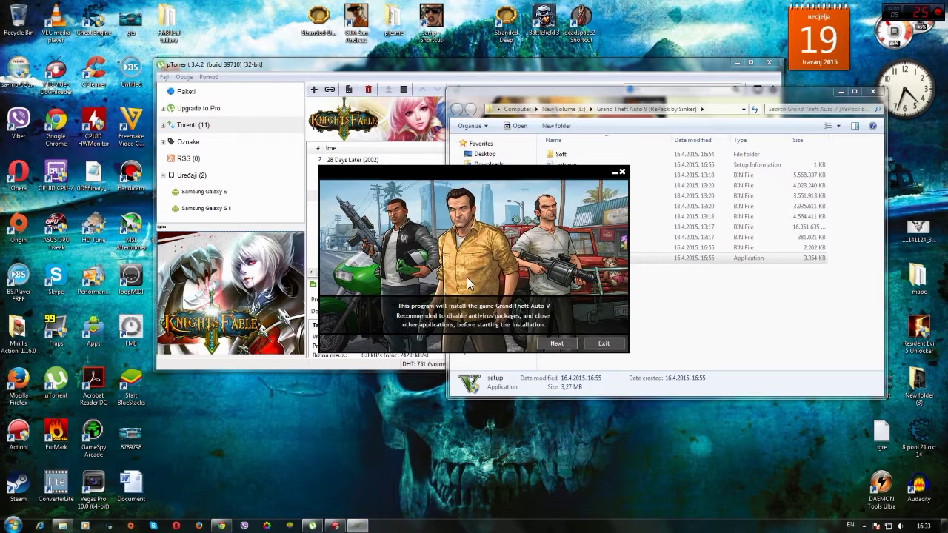
Choose the root of Local Disk (C:) as the install location, giving C:\Grand Theft Auto V
left_click(556, 344)
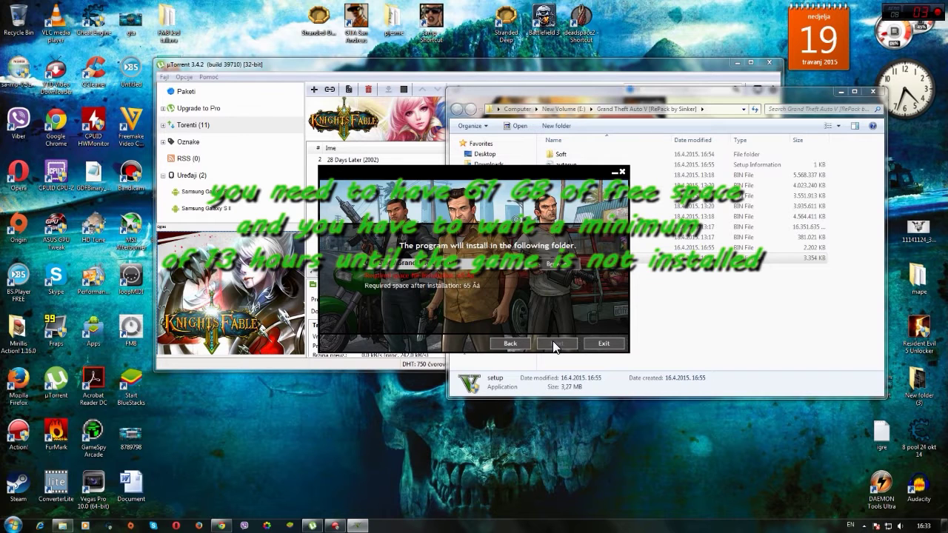
left_click(556, 265)
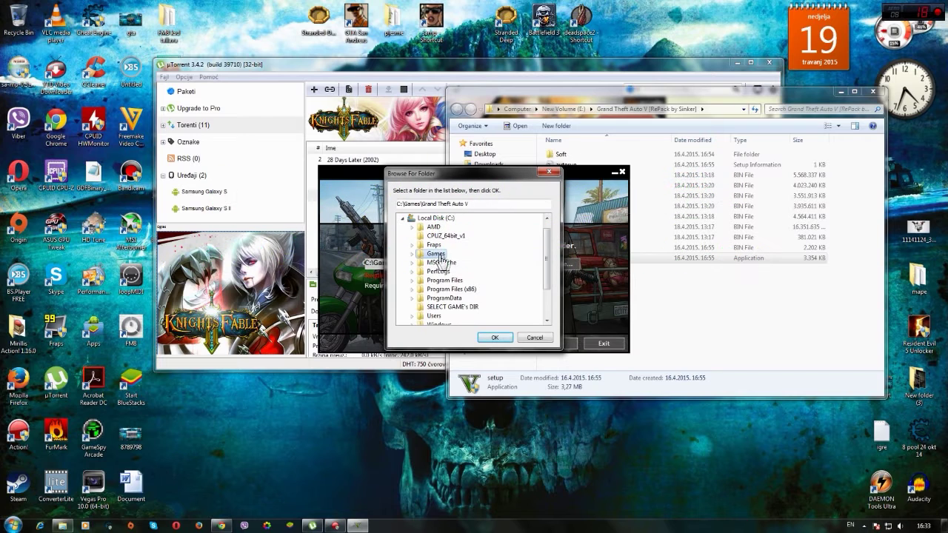
left_click(436, 219)
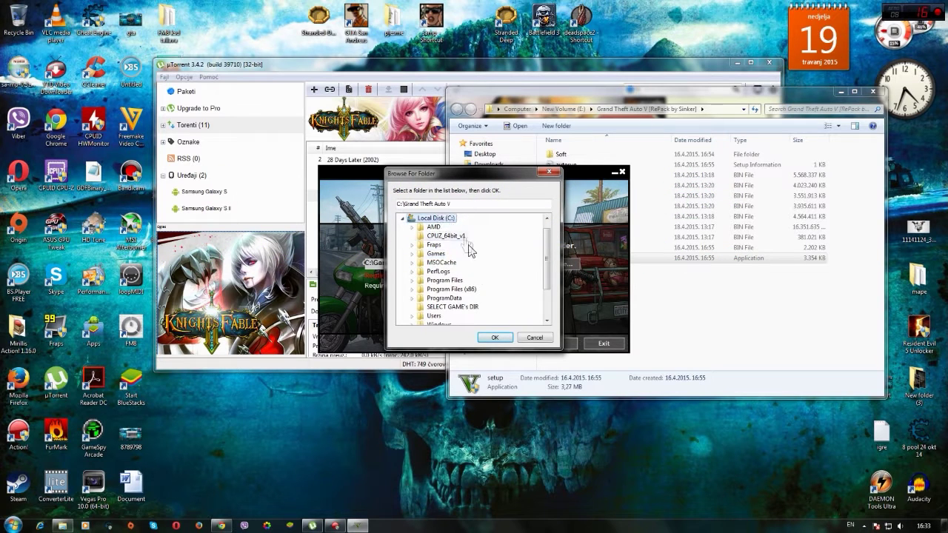
left_click(494, 338)
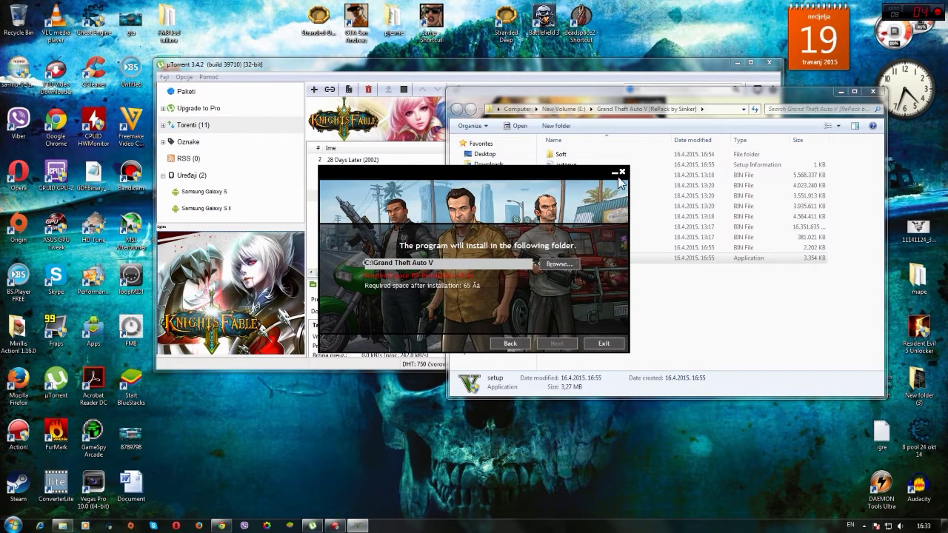
Exit the game setup without installing and close the download folder
left_click(604, 345)
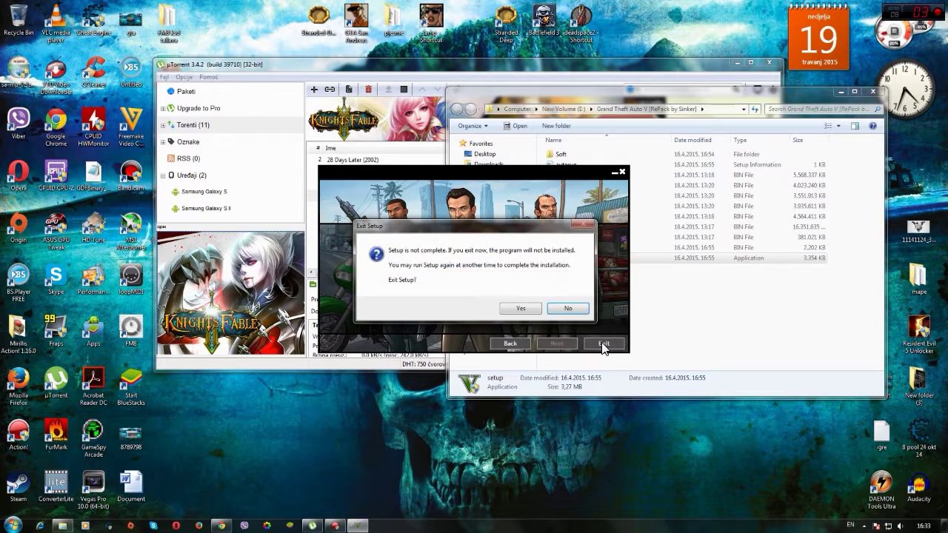
left_click(521, 309)
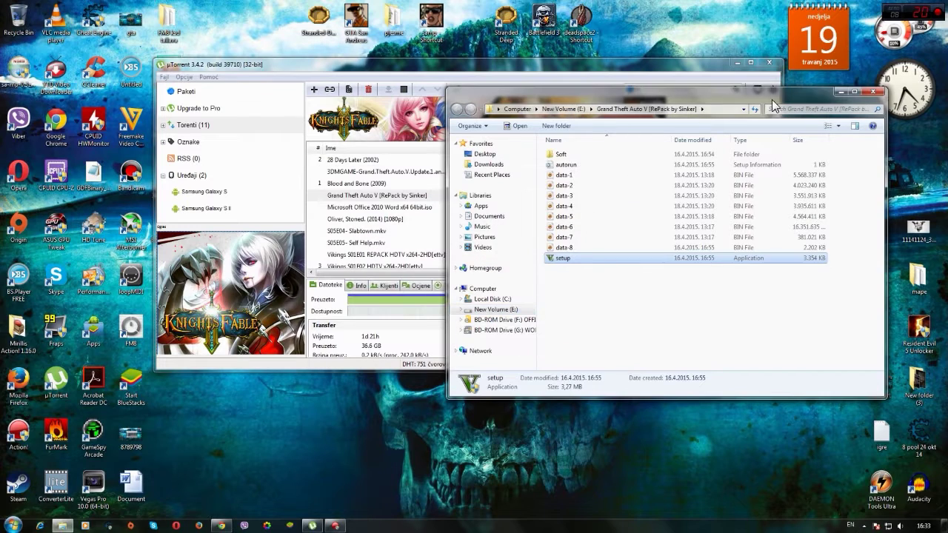
left_click(874, 91)
Move the torrent client window aside to uncover the shortcuts and the Crack, Installers and Update folders on the desktop
left_click_drag(601, 65, 643, 85)
left_click_drag(740, 82, 819, 208)
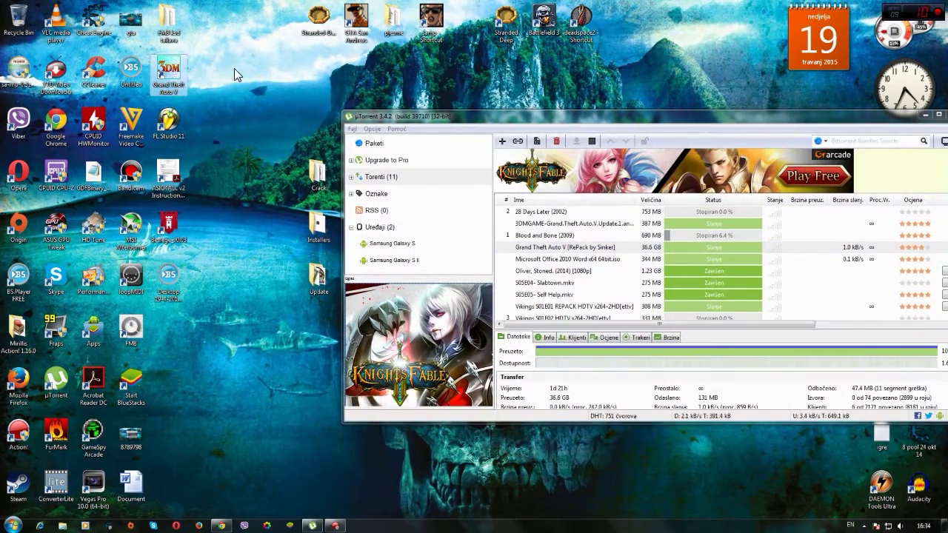
left_click_drag(365, 119, 381, 64)
left_click_drag(313, 124, 314, 326)
left_click(253, 249)
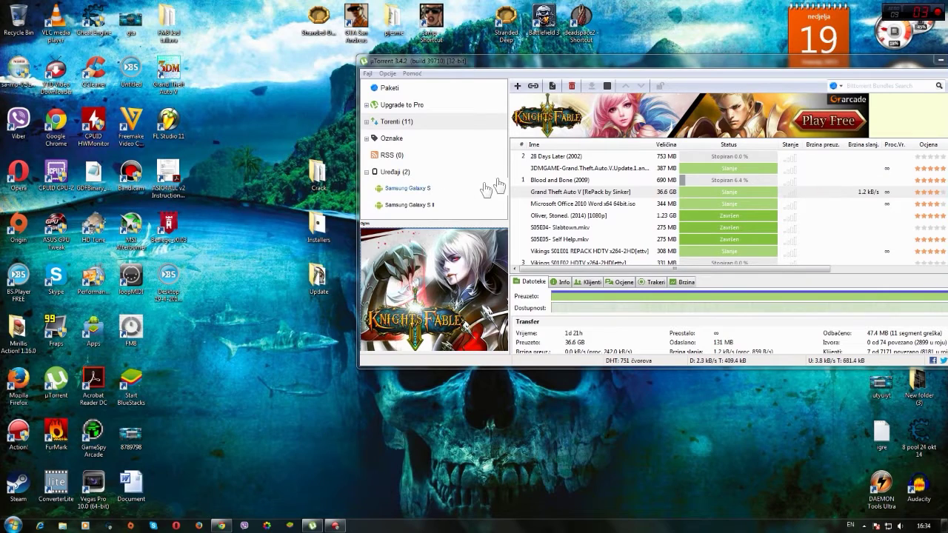
Switch to Chrome, view the Grand Theft Auto V Update 1 and Crack v1-3DM torrent page, and minimize the browser
mouse_move(226, 518)
left_click(244, 445)
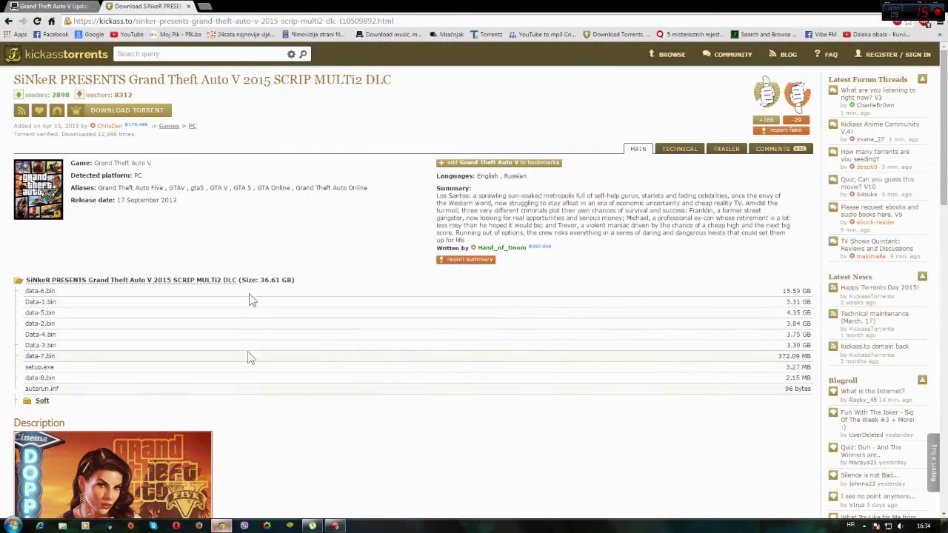
left_click(68, 6)
left_click_drag(274, 129, 504, 128)
left_click(277, 199)
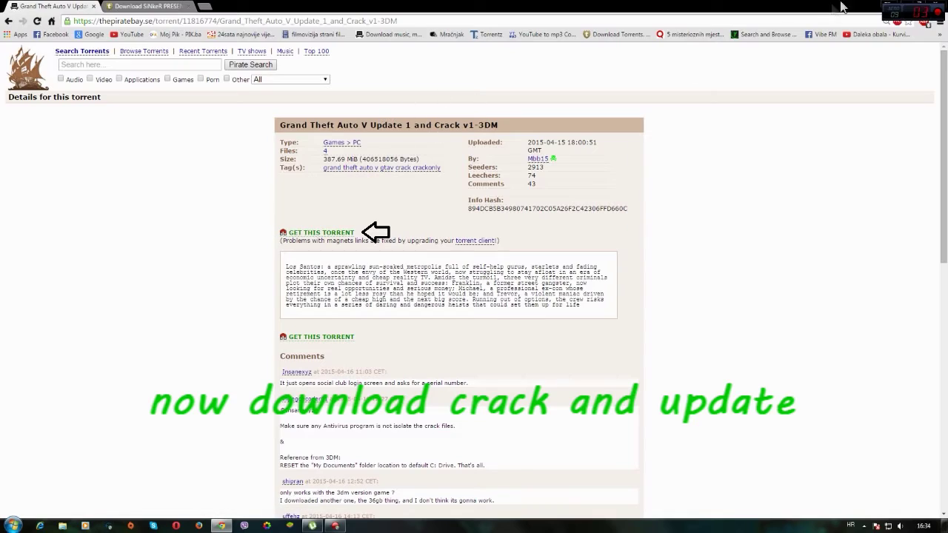
left_click(908, 5)
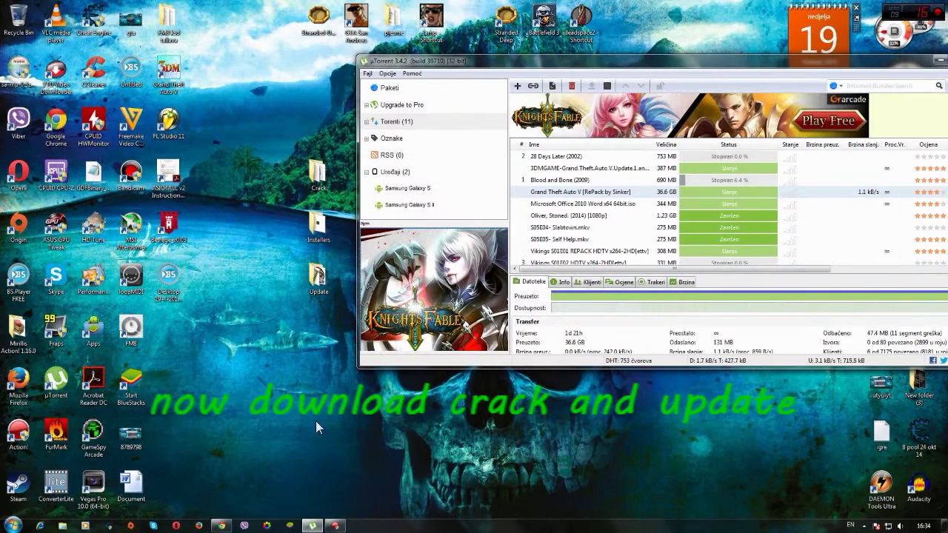
Open the download folder of the 3DMGAME Grand Theft Auto V Update 1 torrent from µTorrent
left_click(314, 526)
left_click(314, 525)
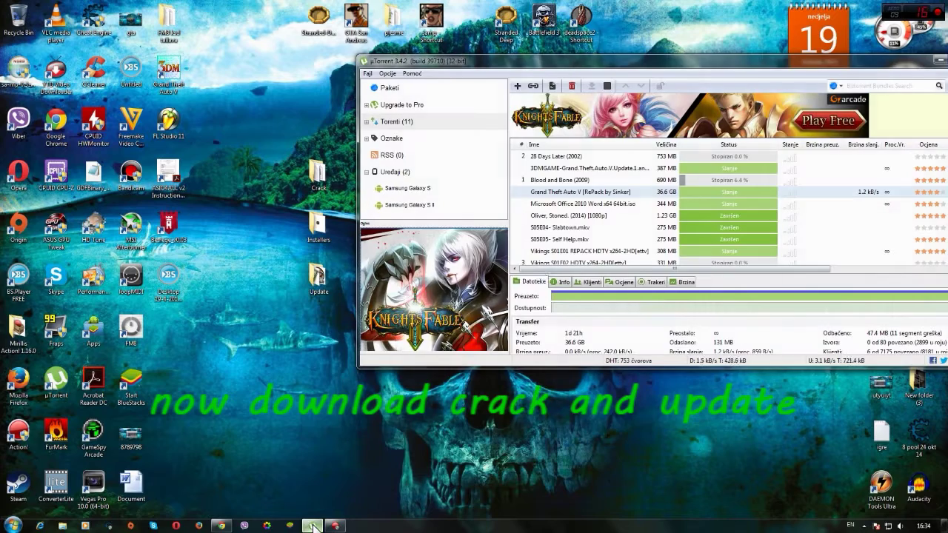
left_click(700, 167)
right_click(702, 165)
left_click(735, 196)
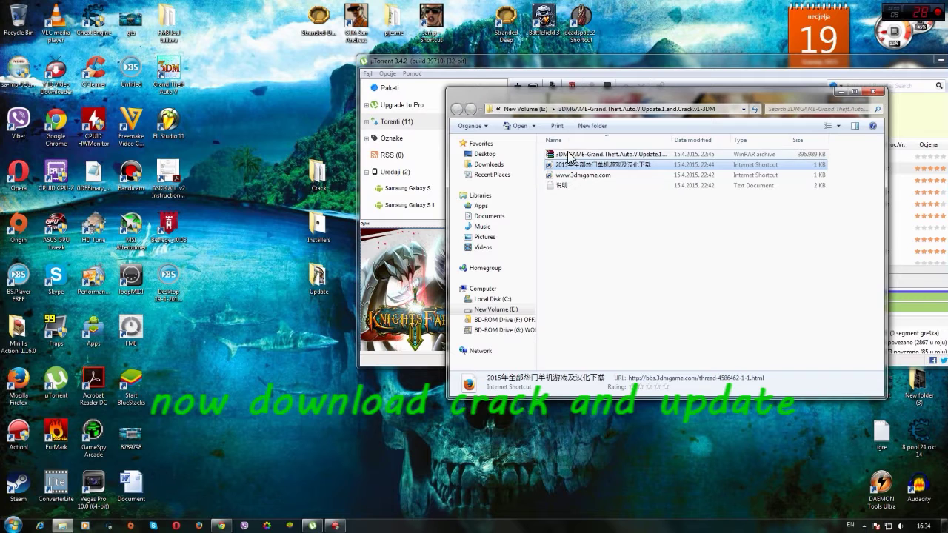
Open the 3DMGAME Update 1 and Crack archive in WinRAR and dismiss the licence reminder
left_click(569, 154)
right_click(569, 153)
left_click(589, 159)
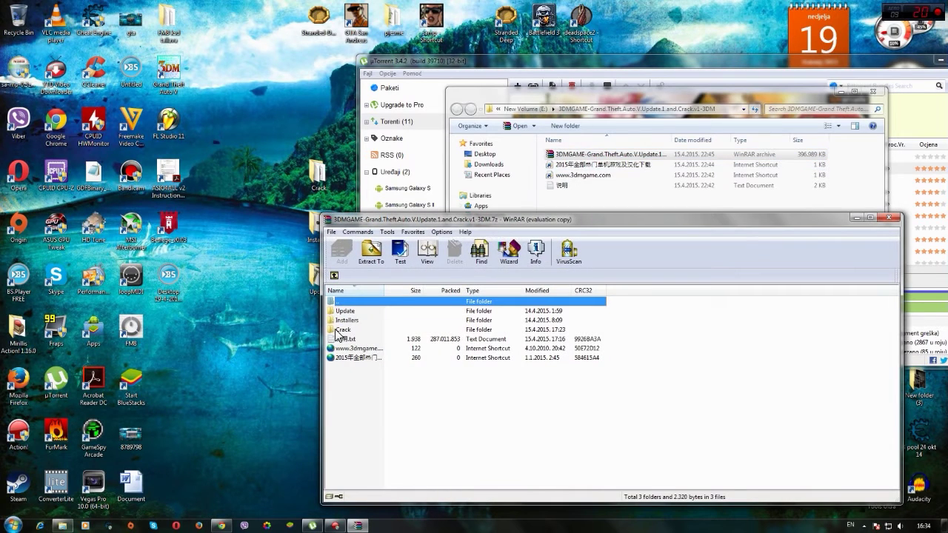
left_click(343, 329)
left_click(661, 364)
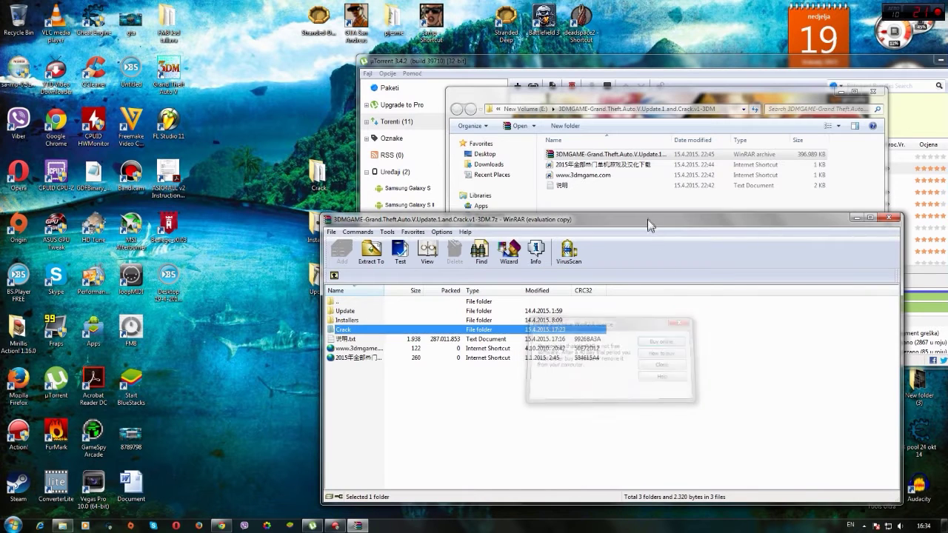
Select the Update, Installers and Crack folders inside the archive
left_click_drag(636, 222, 642, 184)
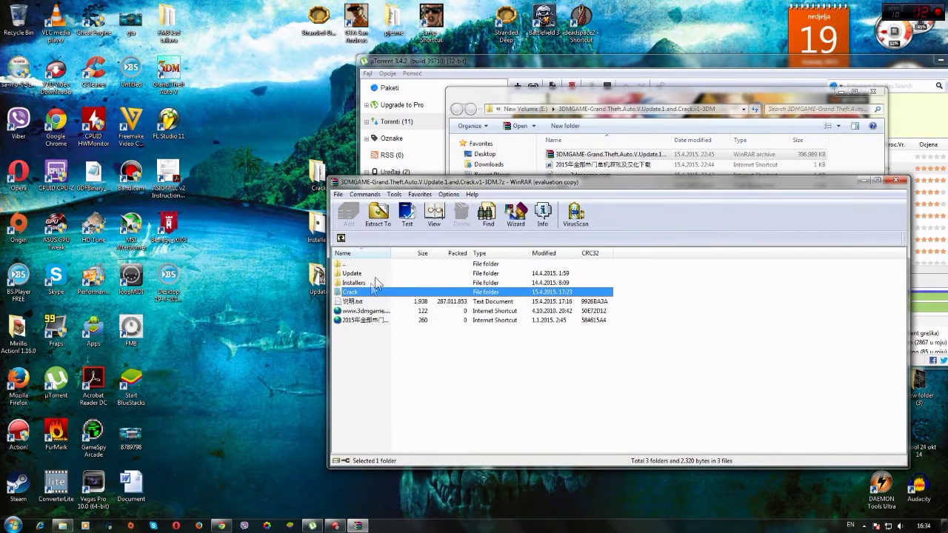
left_click(365, 283)
left_click(353, 272)
left_click(355, 282, "shift")
left_click(358, 292, "shift")
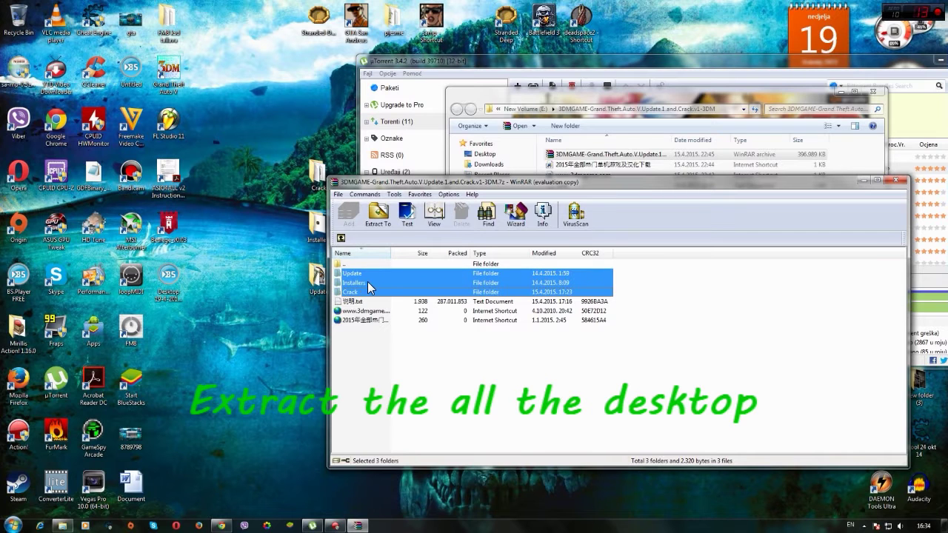
Close the archive and its download folder, and minimize the torrent client
left_click(894, 180)
left_click(871, 92)
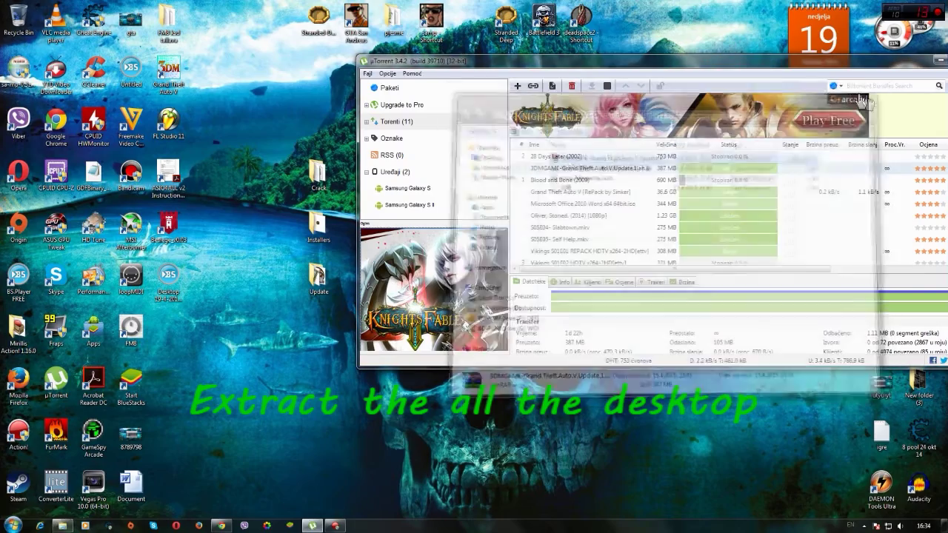
left_click_drag(771, 65, 655, 62)
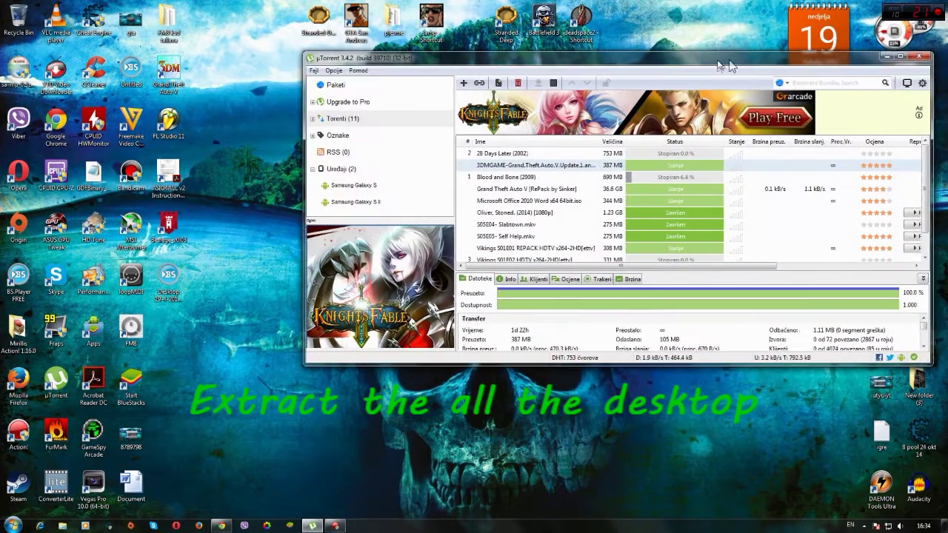
left_click(887, 58)
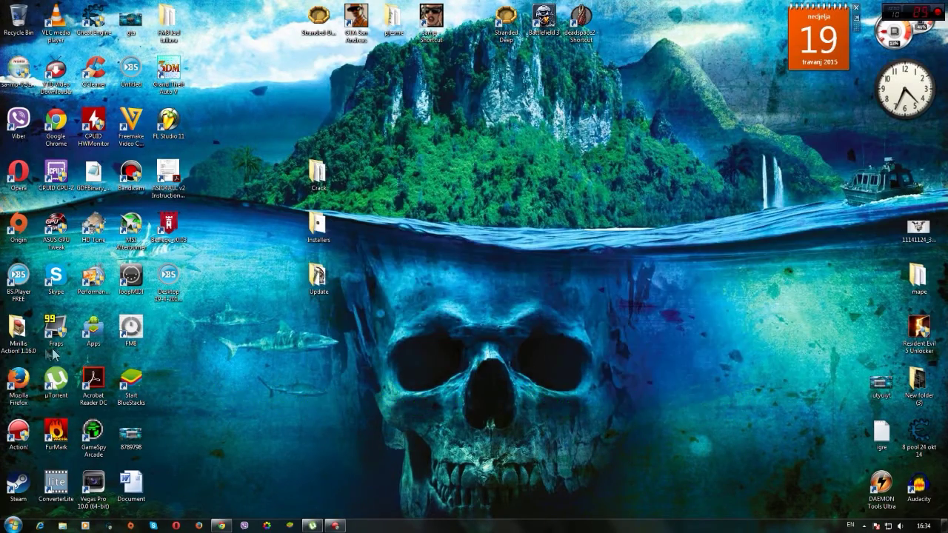
Open the game's installation folder, C:\Games\Grand Theft Auto V, and look through its files
left_click(11, 526)
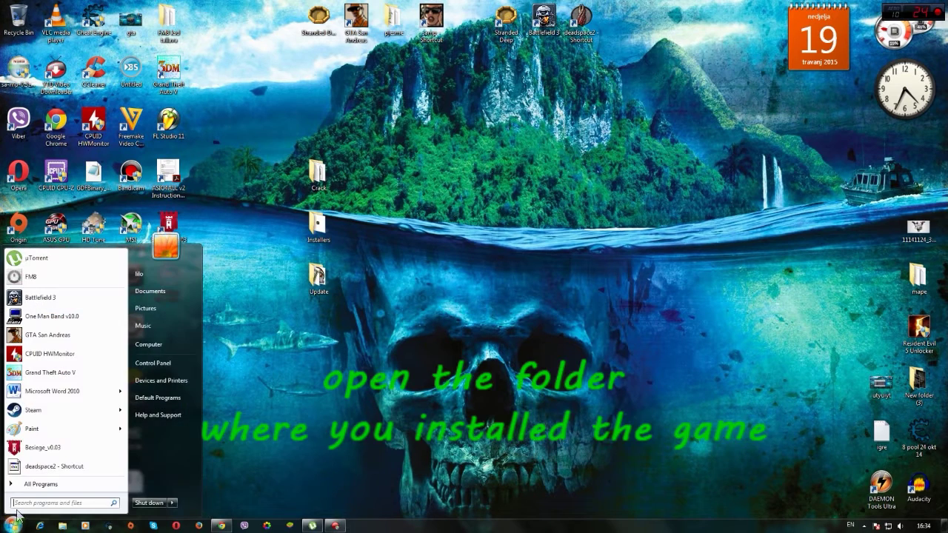
left_click(163, 346)
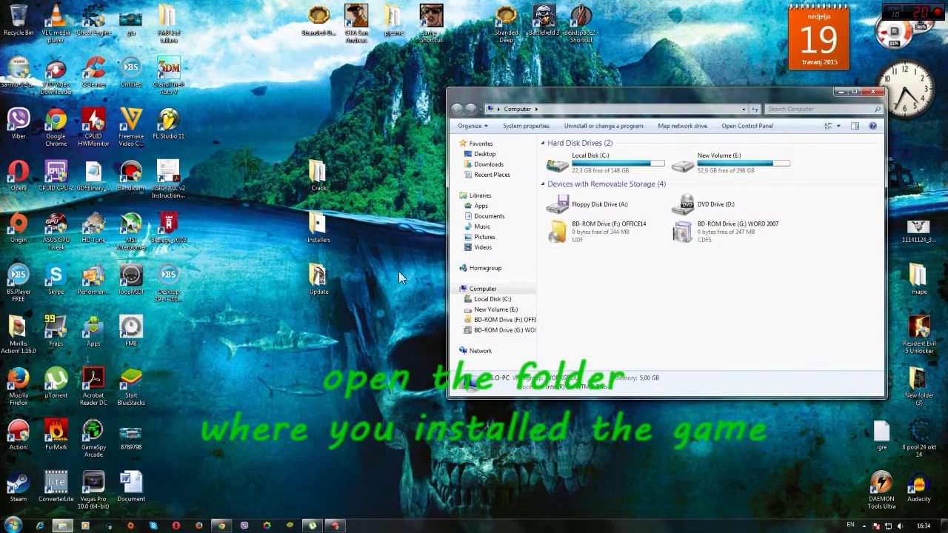
double_click(599, 169)
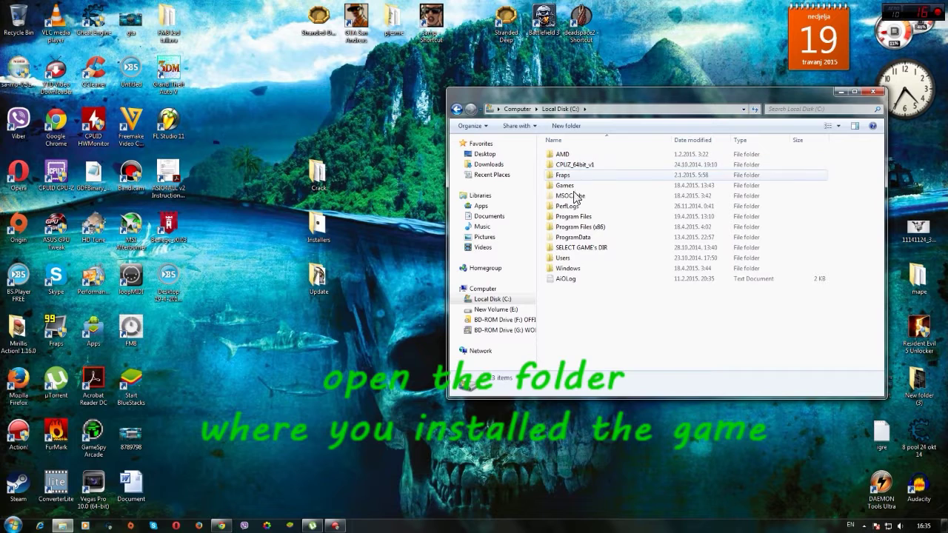
double_click(569, 188)
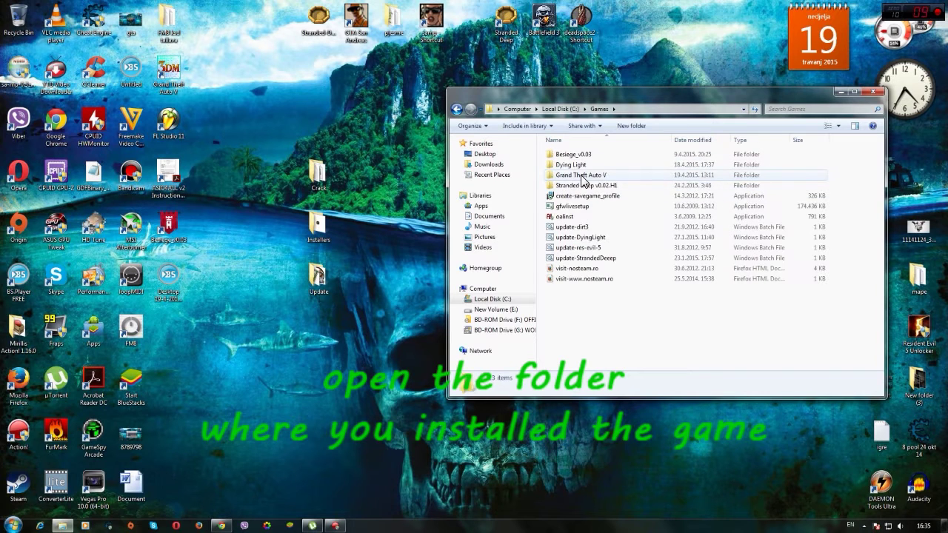
left_click(585, 176)
right_click(586, 180)
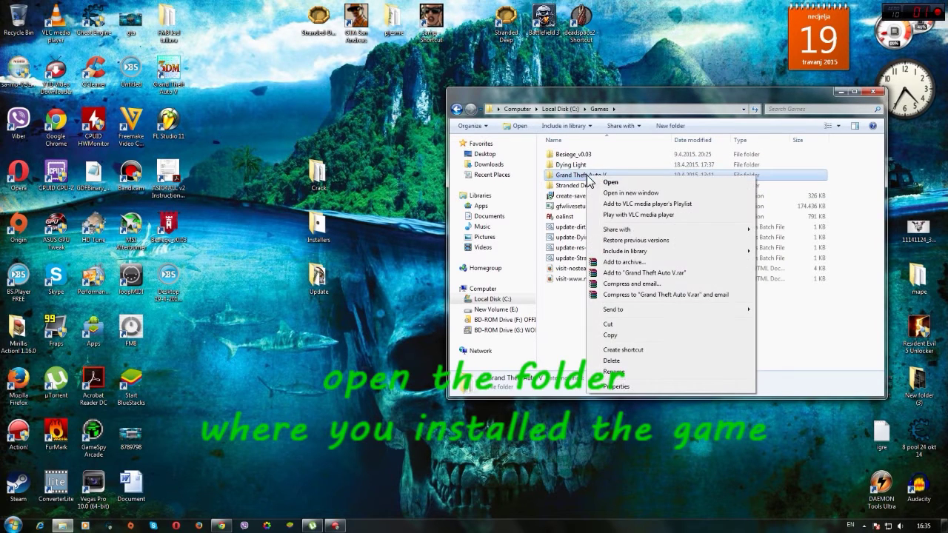
left_click(600, 183)
scroll(571, 213, "down", 5)
scroll(565, 241, "up", 4)
scroll(566, 244, "up", 1)
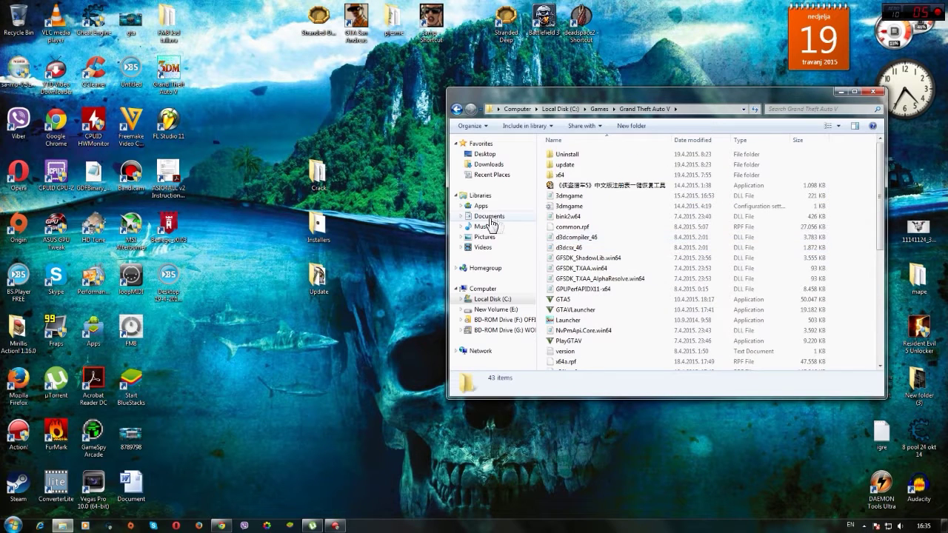
Open the desktop's Crack folder beside the game folder, select its two 3dmgame files and Launcher, and close it
right_click(317, 172)
left_click(335, 183)
left_click_drag(608, 107, 798, 120)
left_click_drag(772, 235, 731, 201)
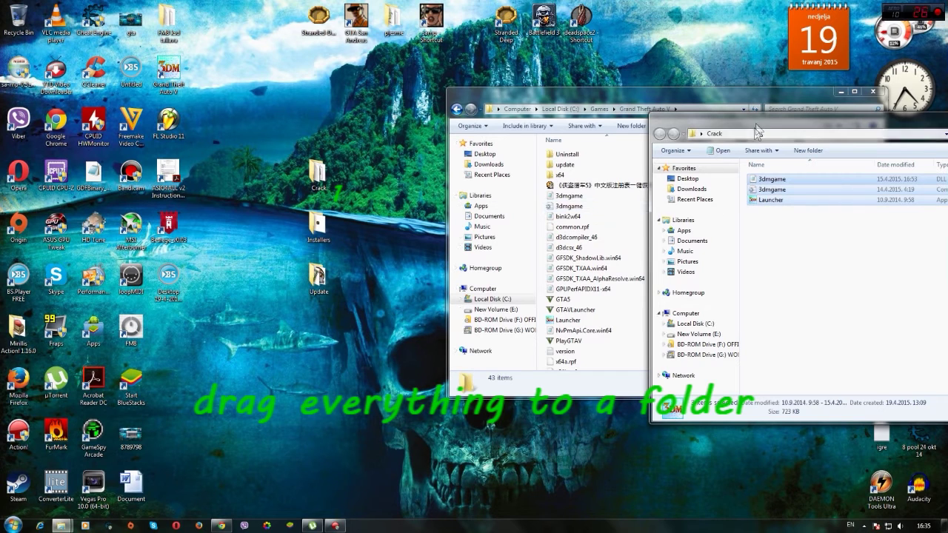
left_click_drag(814, 133, 695, 138)
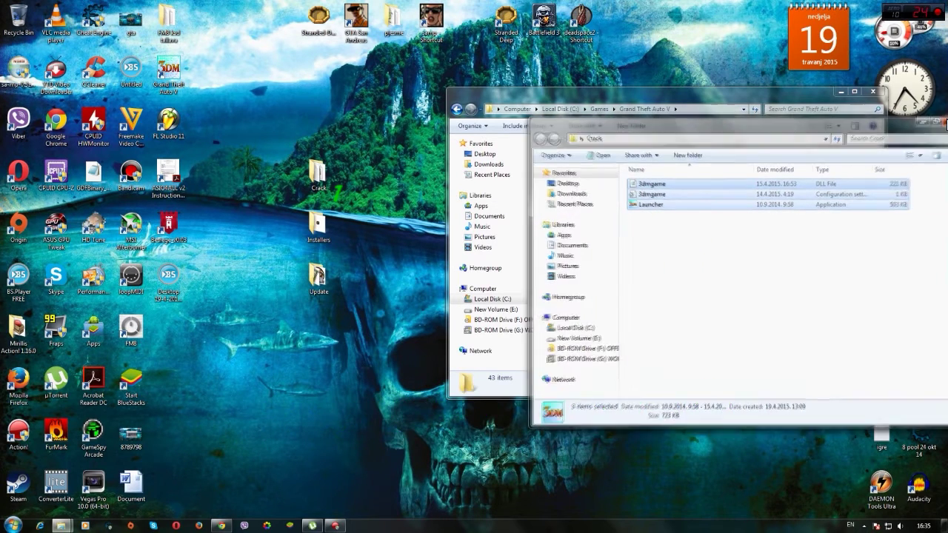
left_click(945, 122)
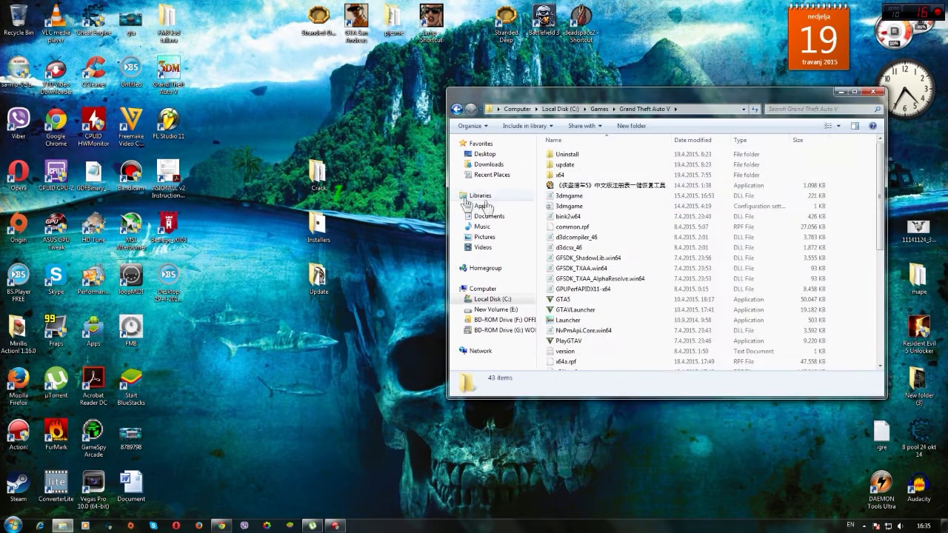
Run Social Club v1.1.5.6 Setup from the desktop's Installers folder, cancel it at the welcome page and close the folder
right_click(315, 225)
left_click(338, 227)
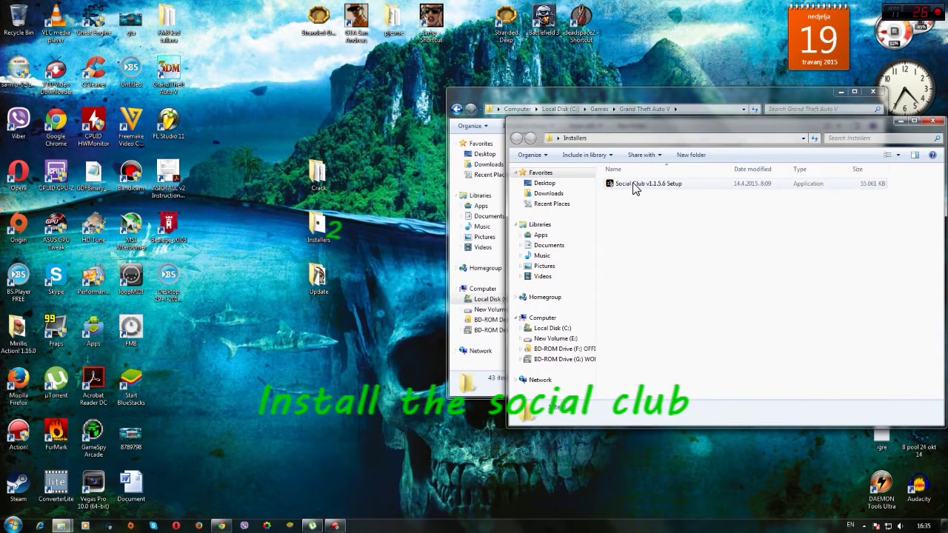
right_click(635, 185)
left_click(656, 191)
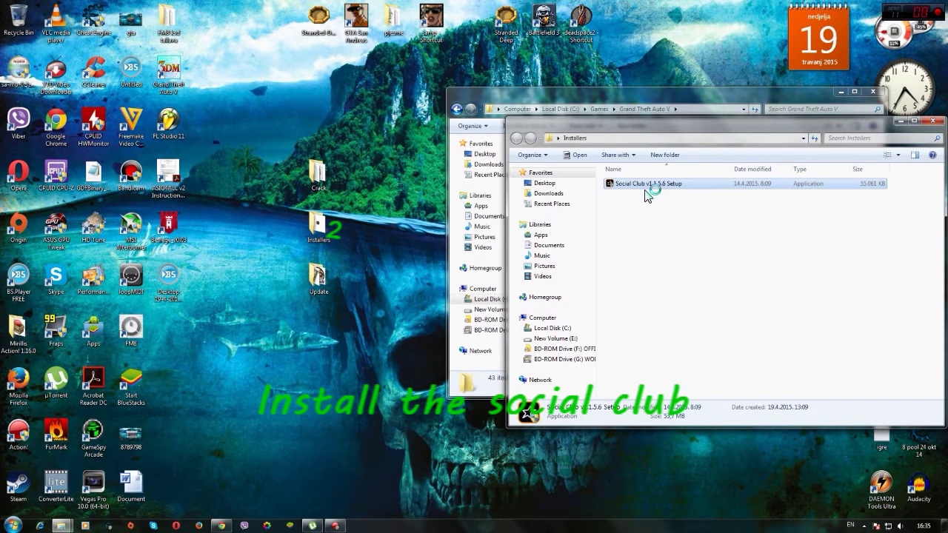
left_click(760, 301)
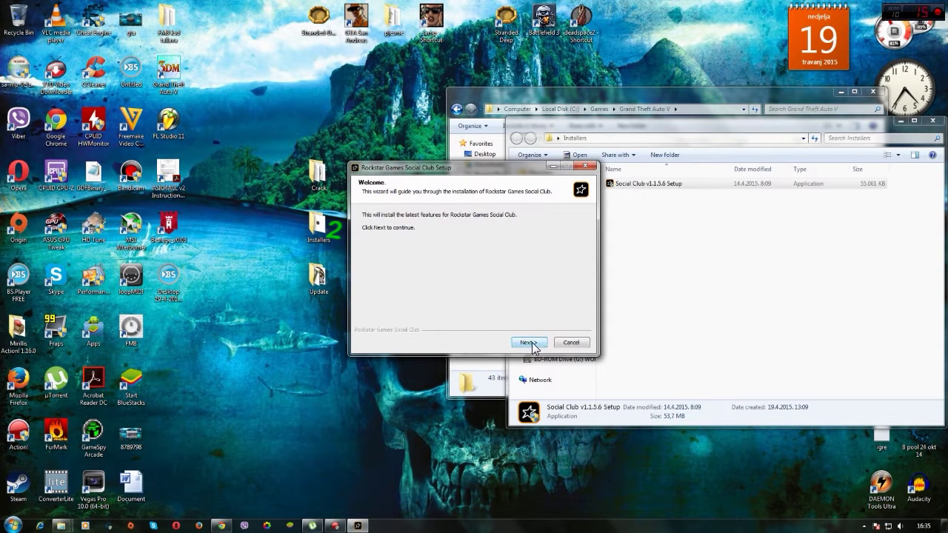
left_click(570, 343)
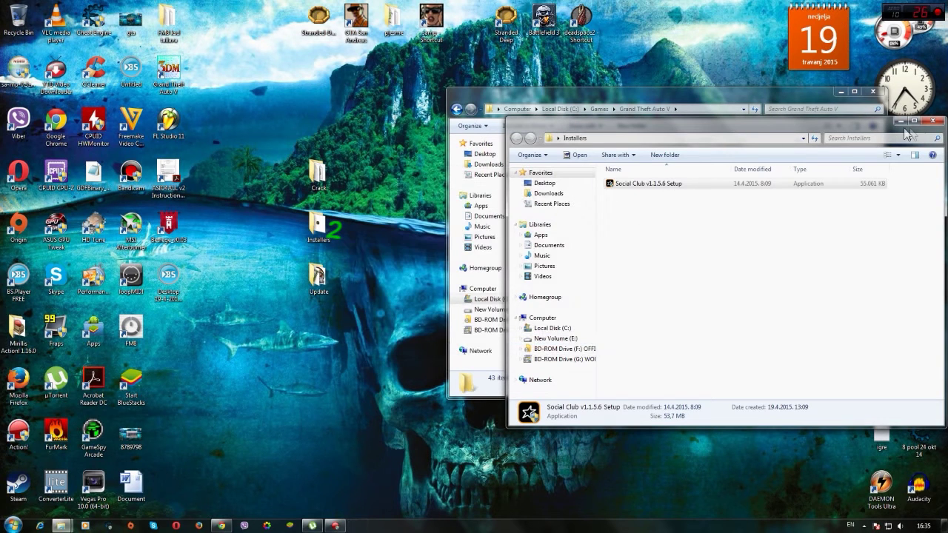
left_click(932, 120)
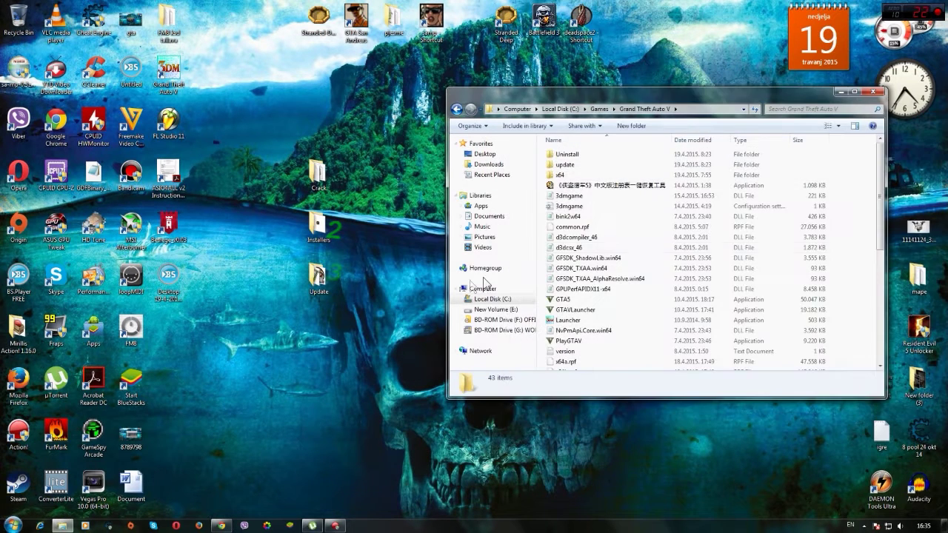
Open the desktop's Update folder beside the game folder, select its update folder and three applications, and close it
right_click(319, 276)
left_click(330, 278)
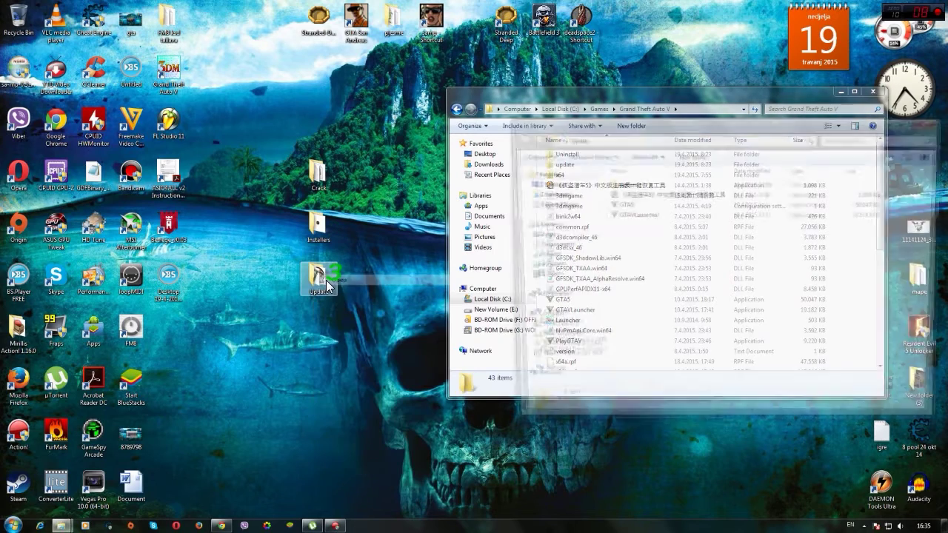
left_click_drag(631, 126, 790, 113)
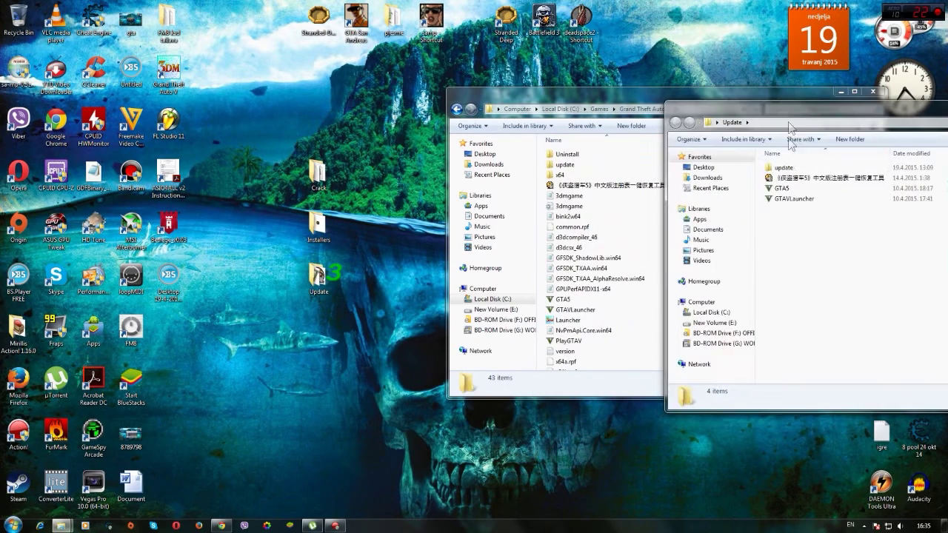
left_click_drag(779, 243, 777, 145)
left_click_drag(780, 111, 581, 124)
left_click(892, 113)
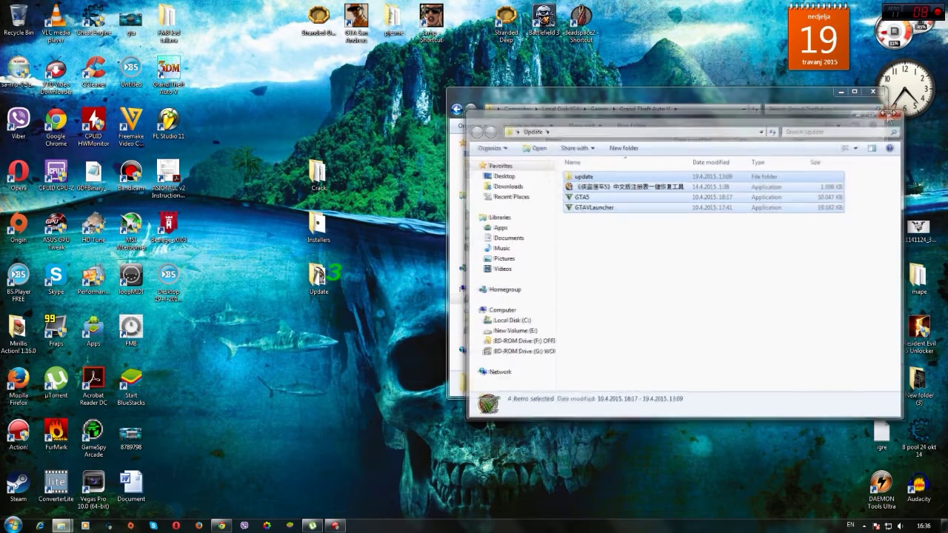
Start Grand Theft Auto V by opening the Launcher application in the game's installation folder
left_click_drag(651, 93, 504, 76)
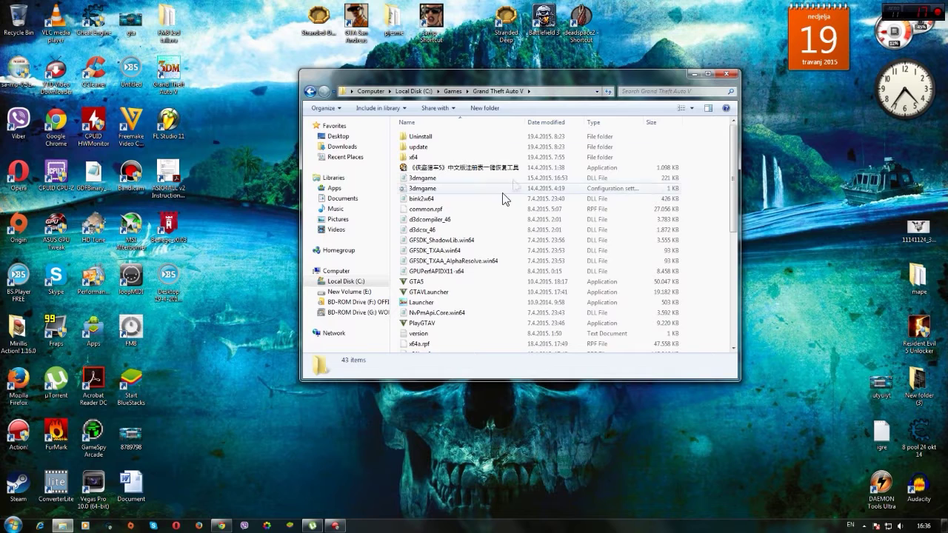
left_click(431, 304)
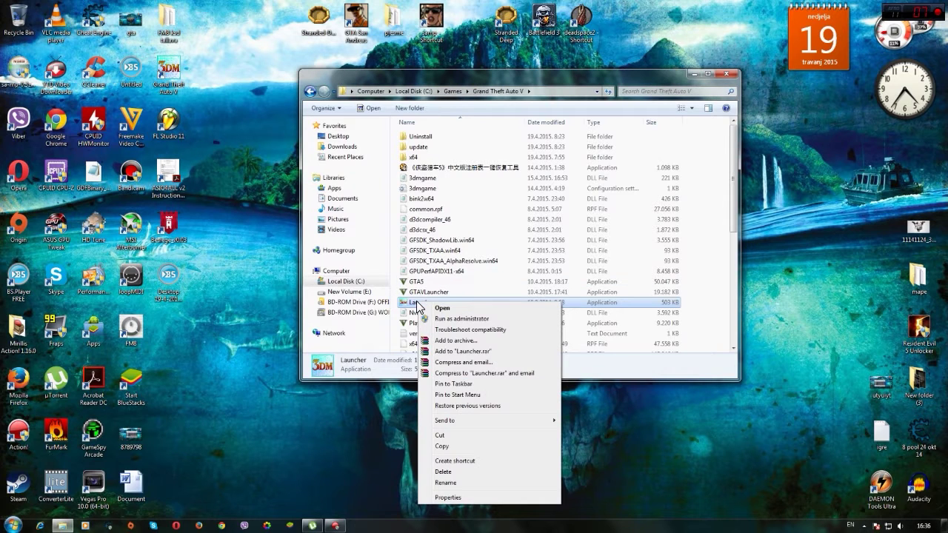
left_click(432, 311)
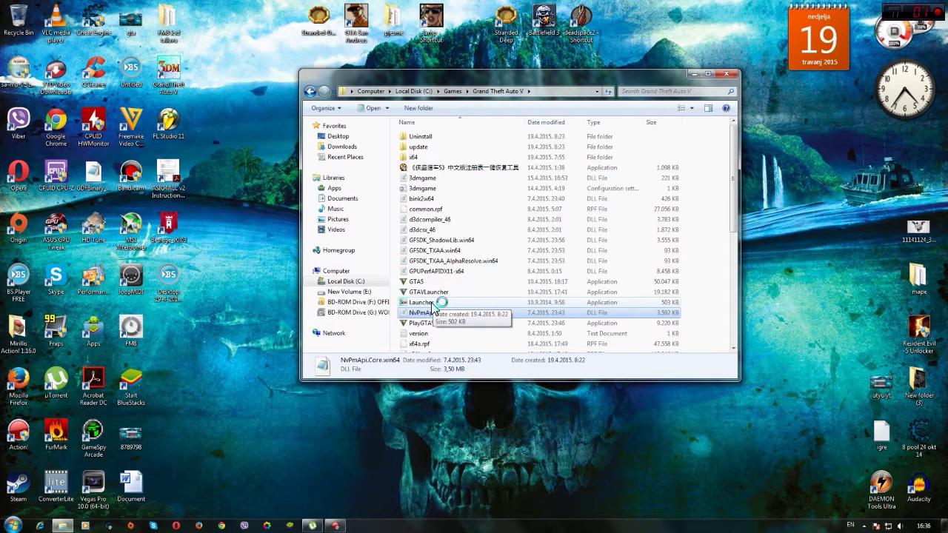
left_click(865, 525)
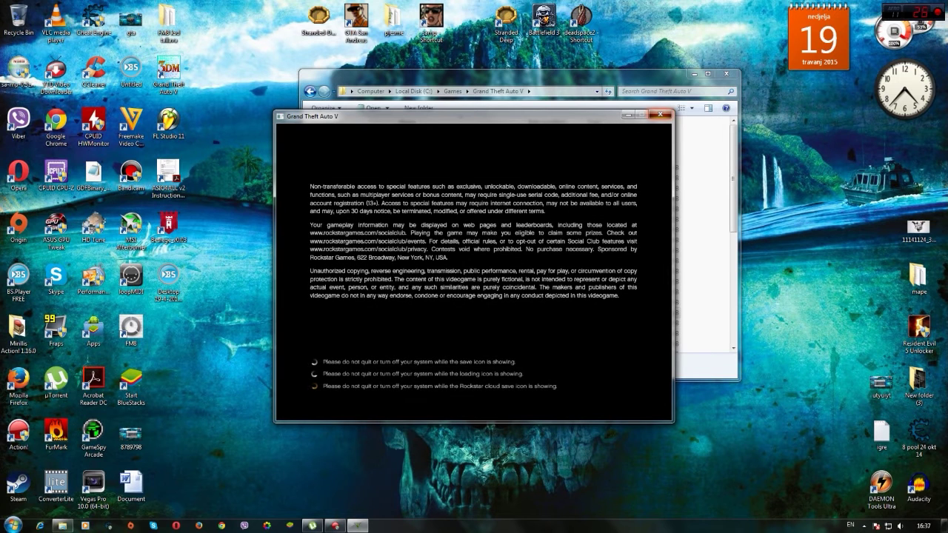
Quit the running Grand Theft Auto V game
key("alt+F4")
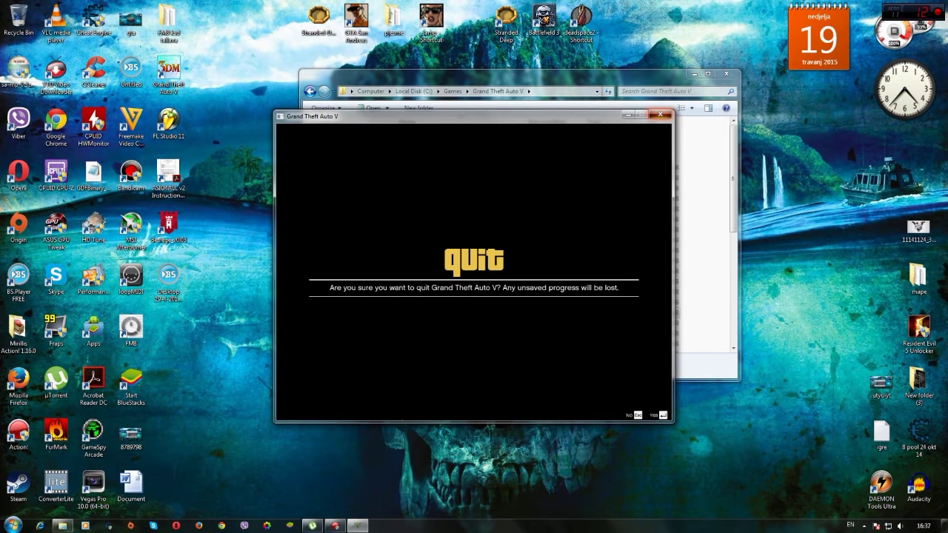